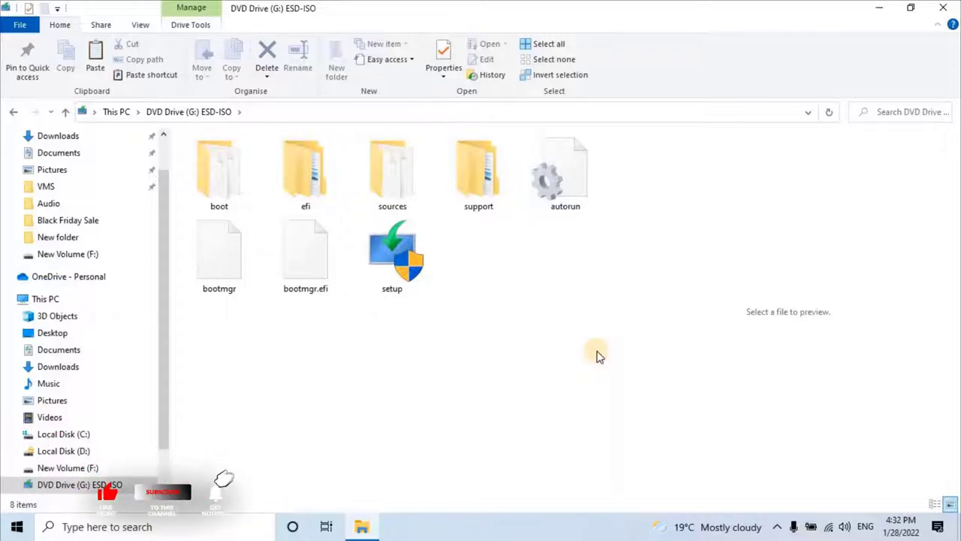
Copy all eight ISO files into the Windows folder on New Volume (F:).
drag(598, 350, 205, 159)
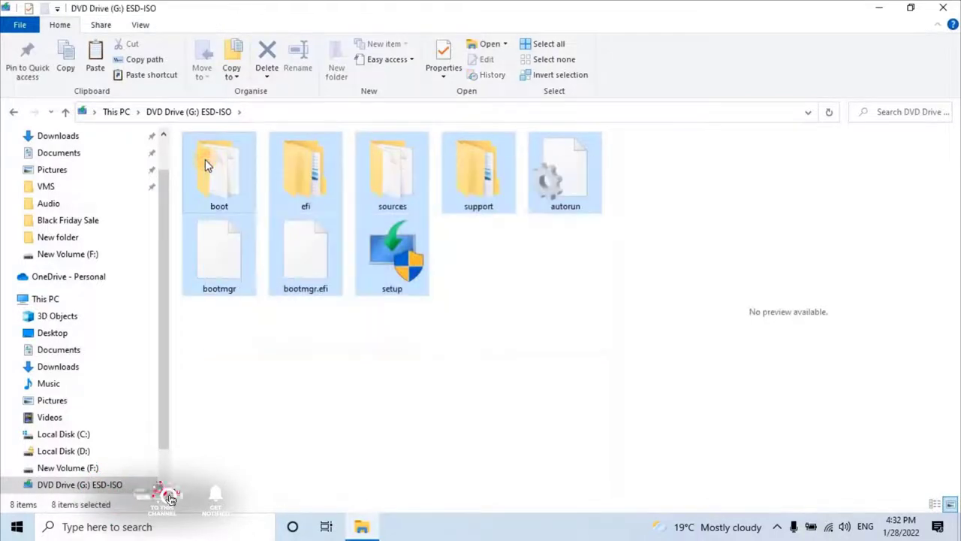
click(65, 111)
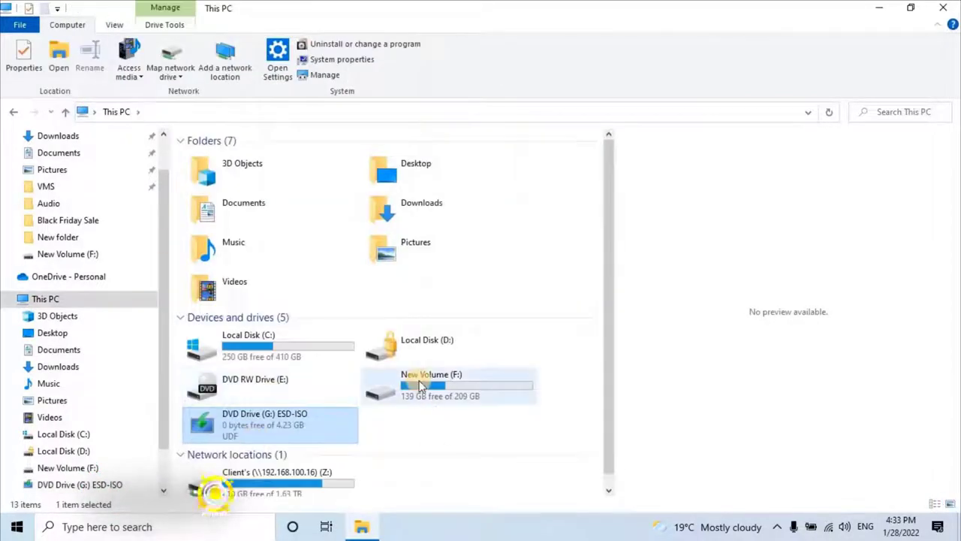
double_click(414, 380)
double_click(454, 356)
key(ctrl+v)
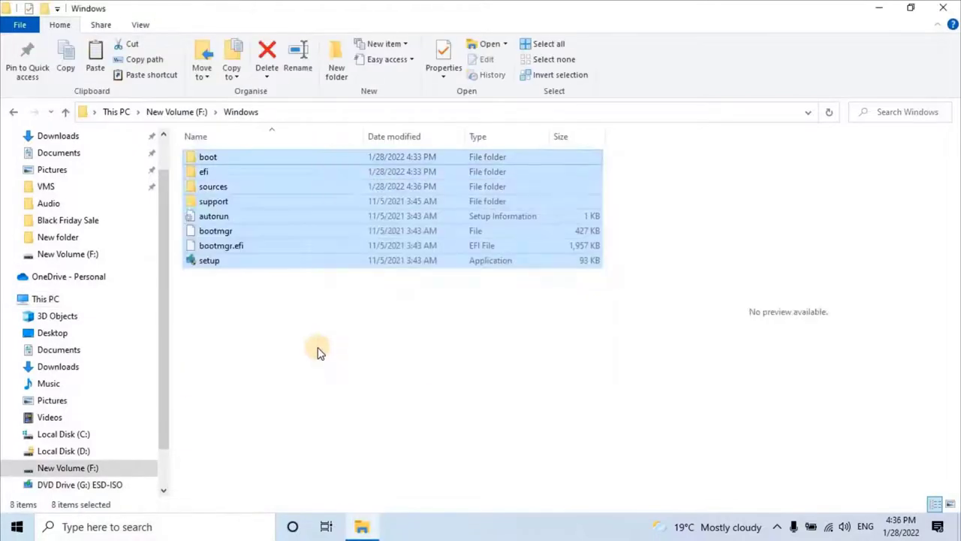
Open sources\appraiserres.dll from F:\Windows in Notepad.
click(235, 203)
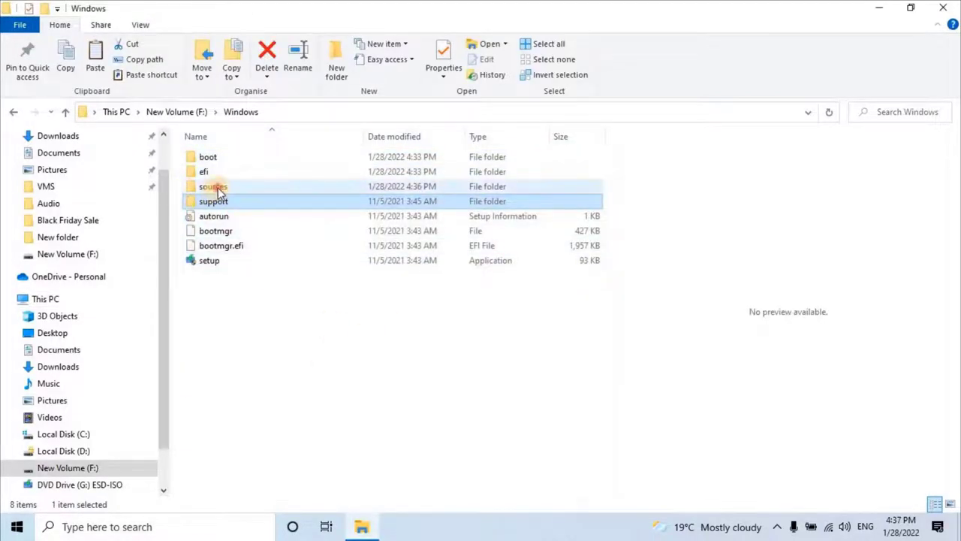
double_click(213, 187)
scroll(255, 383, down, 3)
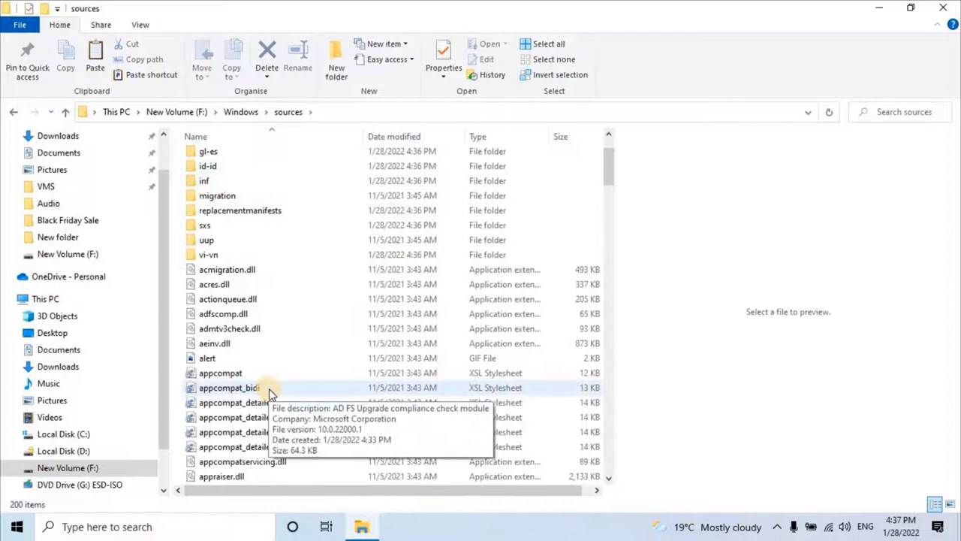
key(Down)
key(Down)
key(Down)
key(Down)
key(Down)
key(Down)
key(Down)
key(Down)
key(Down)
key(Down)
key(Down)
key(Down)
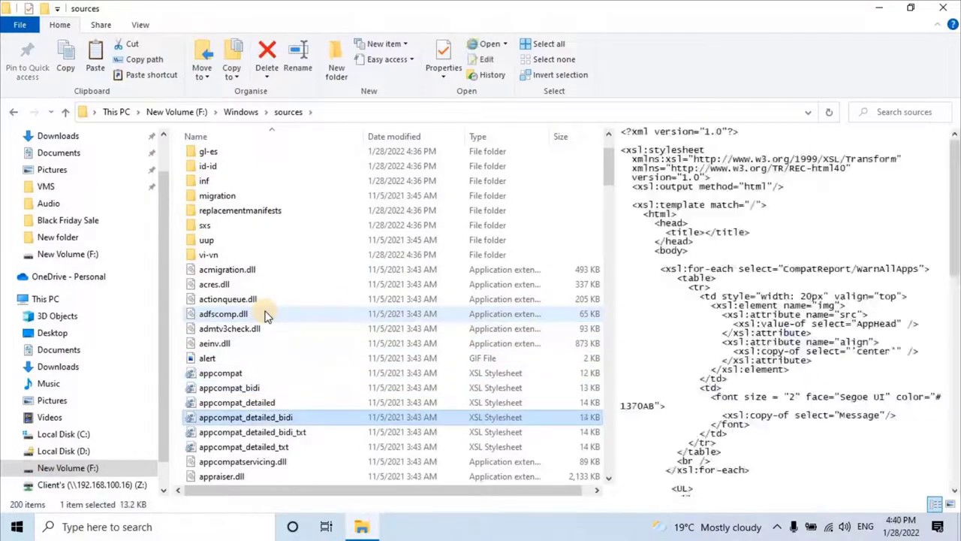
scroll(272, 285, down, 8)
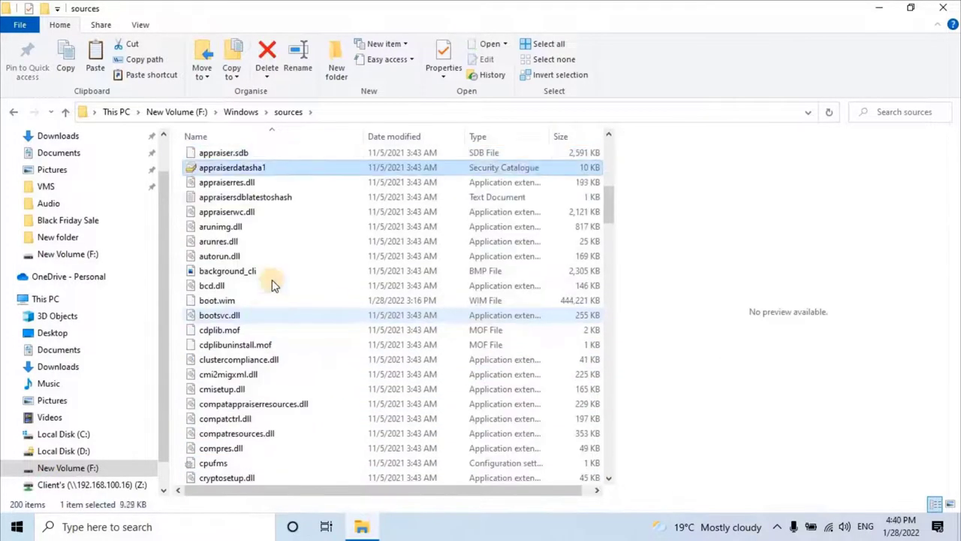
click(273, 182)
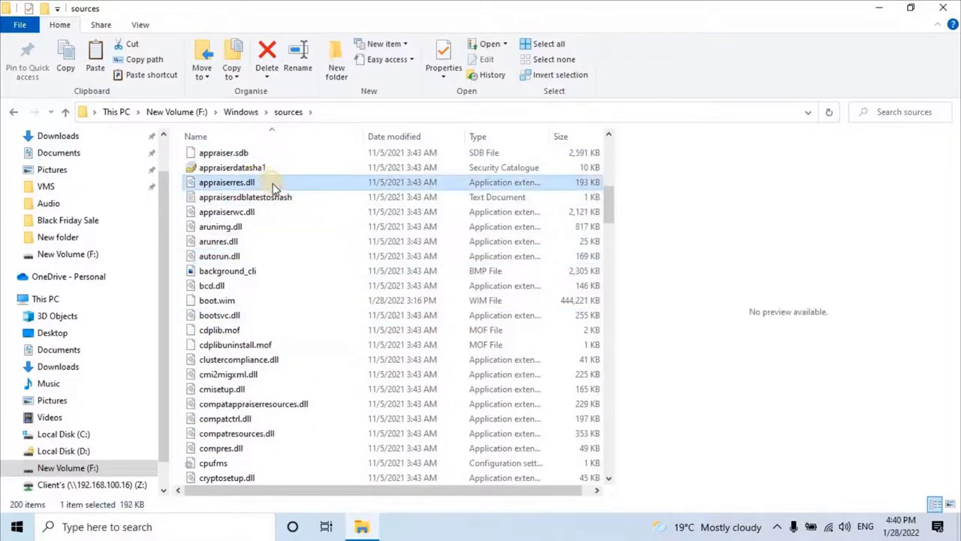
right_click(273, 183)
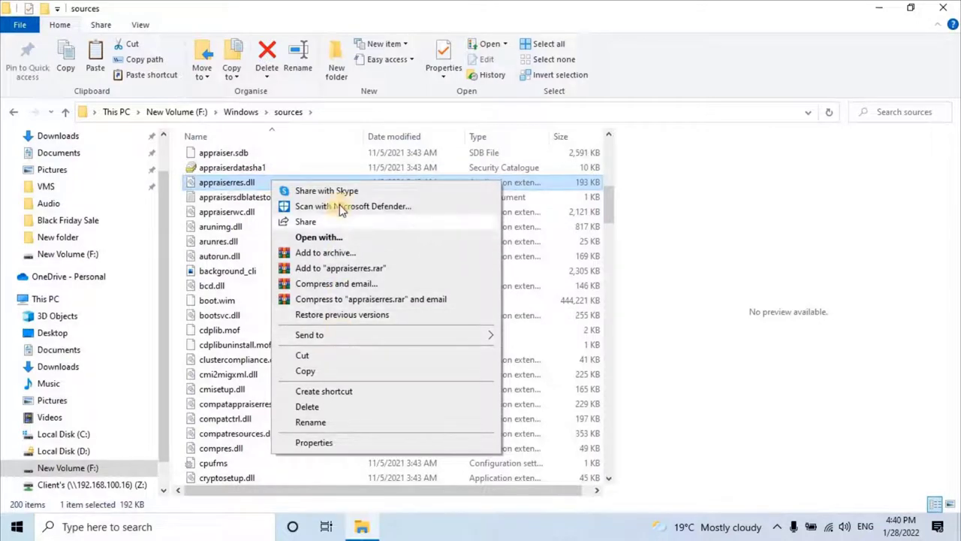
click(315, 237)
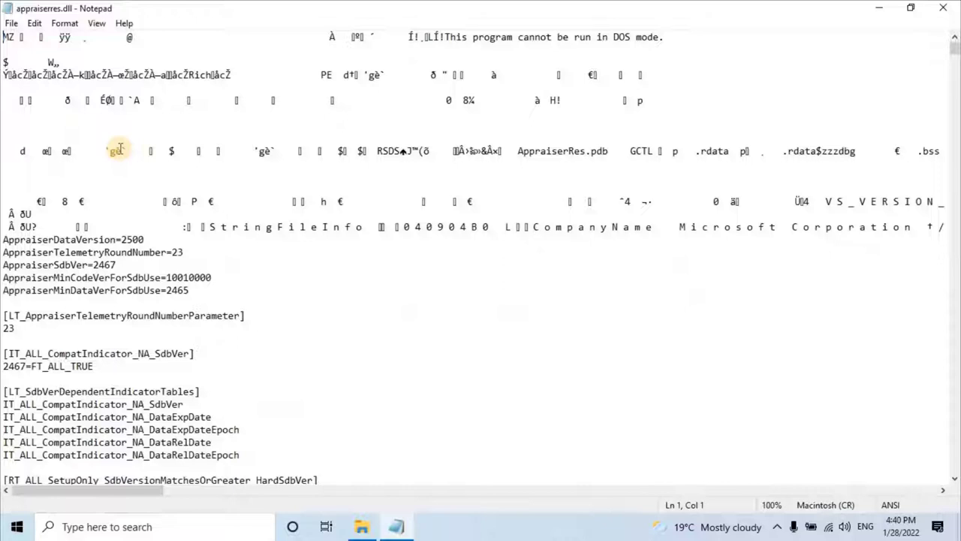
Search for TPM and delete the FT_ALL_AssetTypesForTpmVersion and LT_AssetTypesForTpmVersion lines.
click(35, 23)
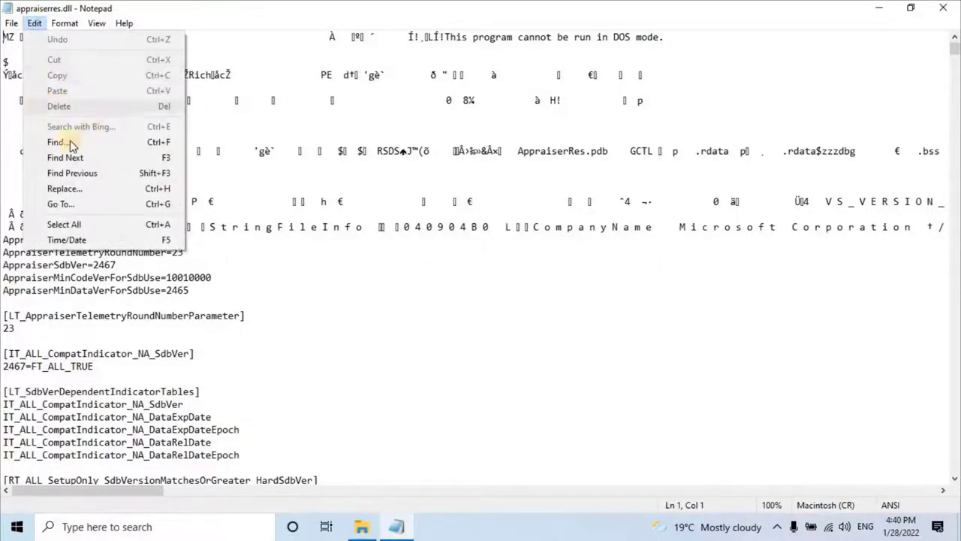
click(72, 145)
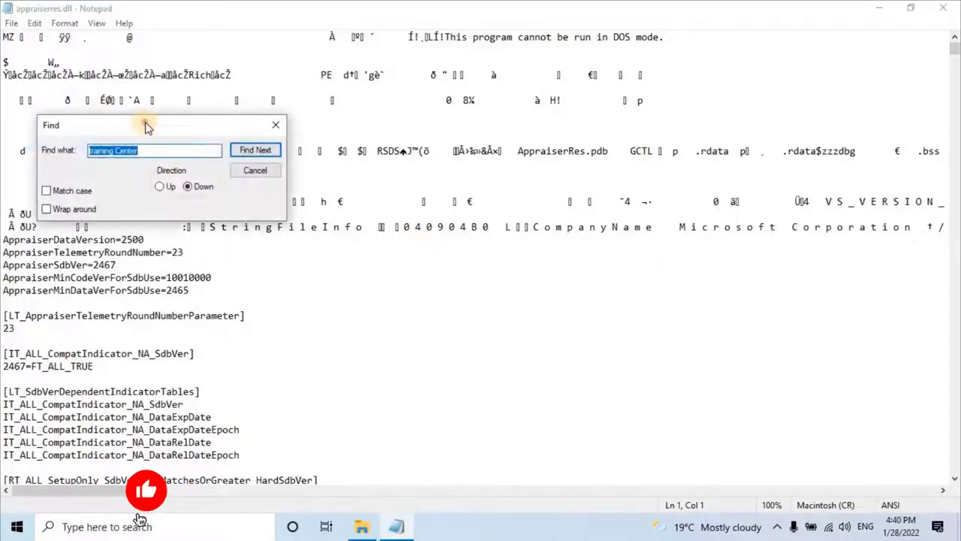
drag(147, 126, 515, 138)
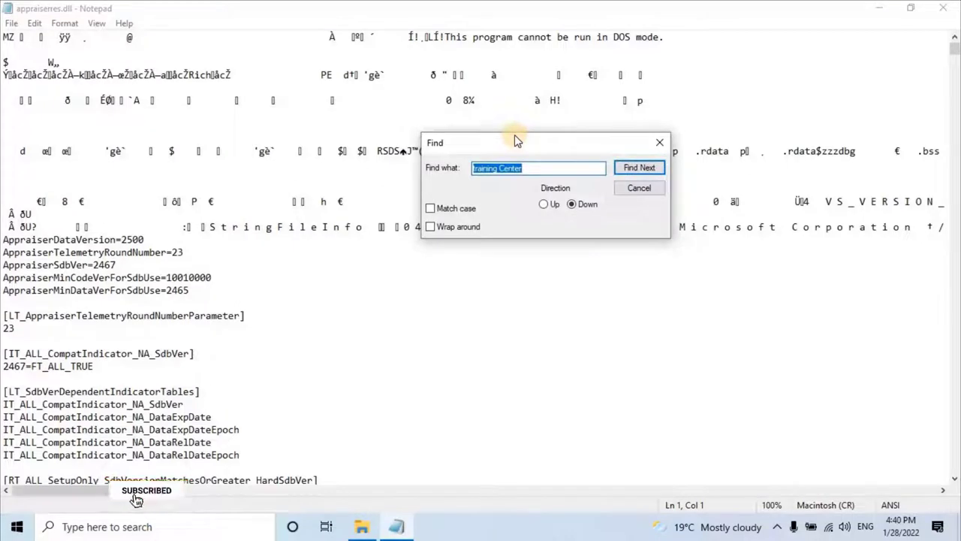
text(T)
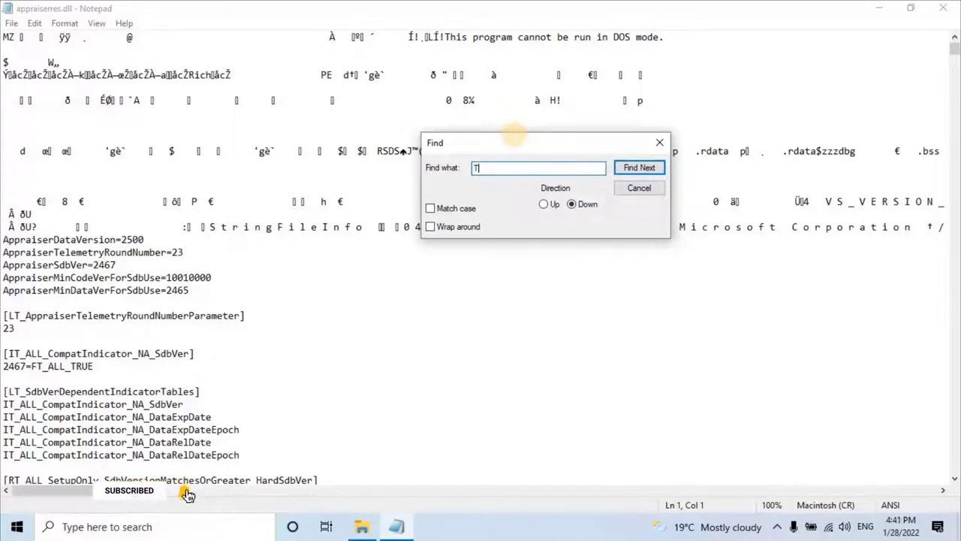
text(PM)
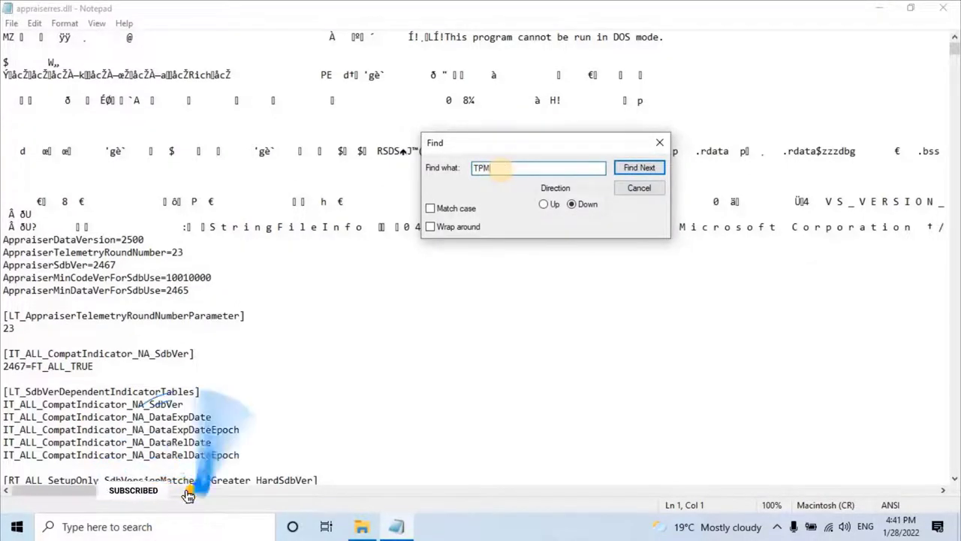
click(630, 168)
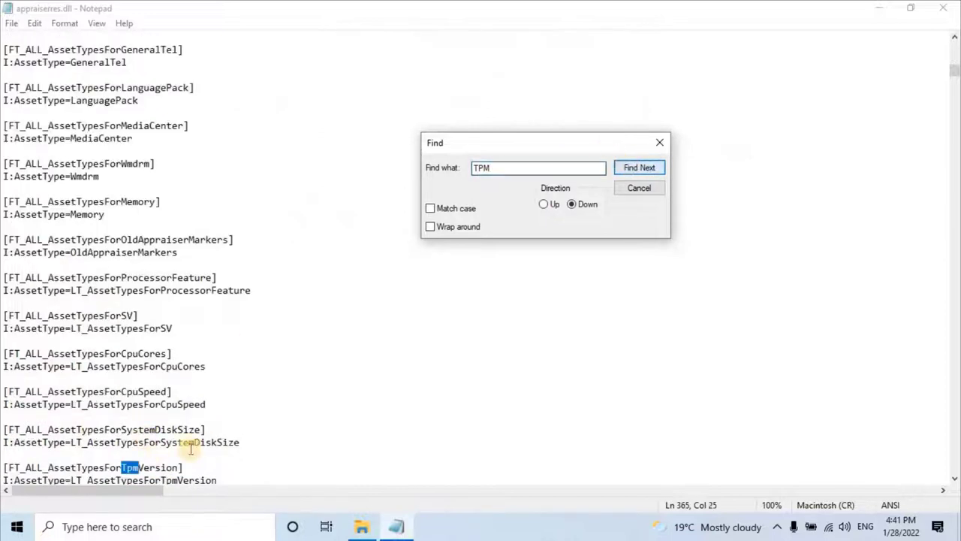
drag(188, 466, 3, 467)
key(Delete)
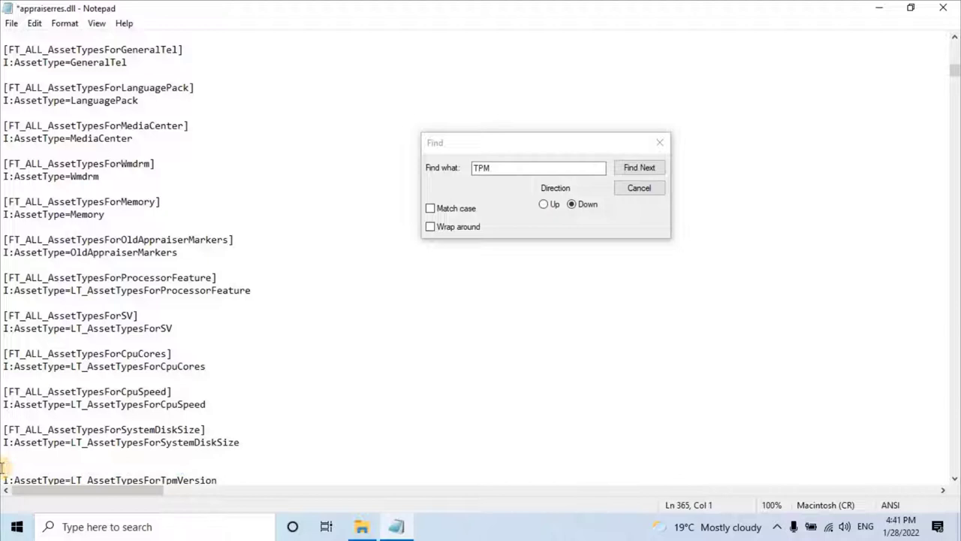
key(BackSpace)
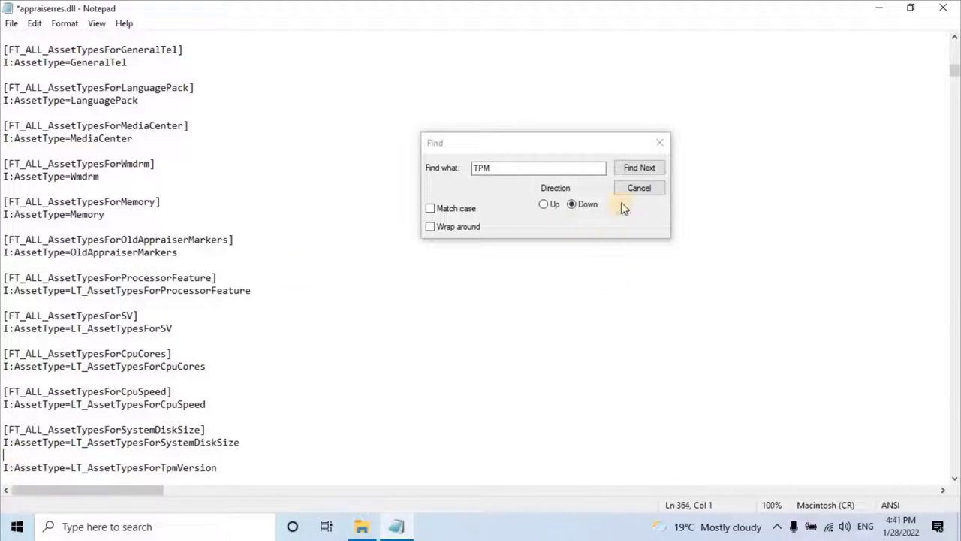
click(638, 168)
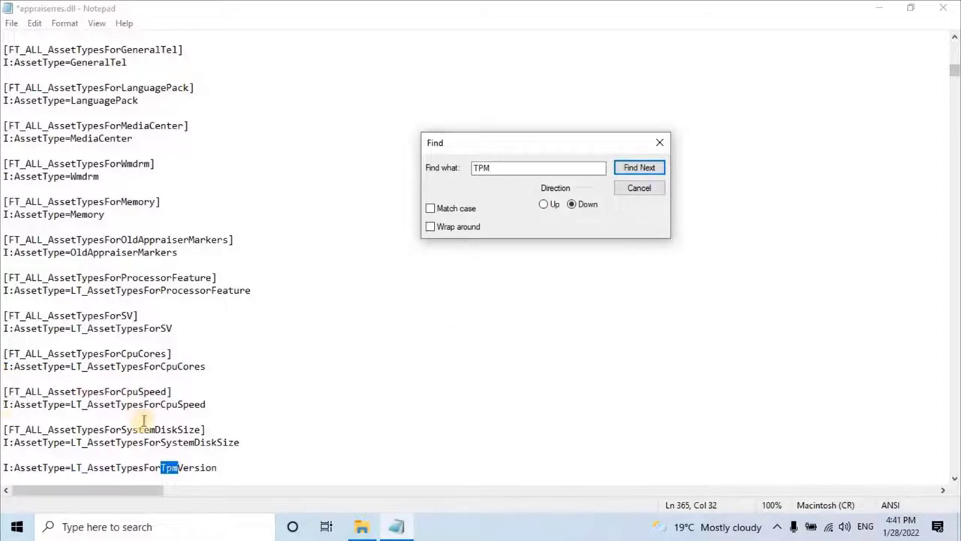
drag(215, 469, 3, 467)
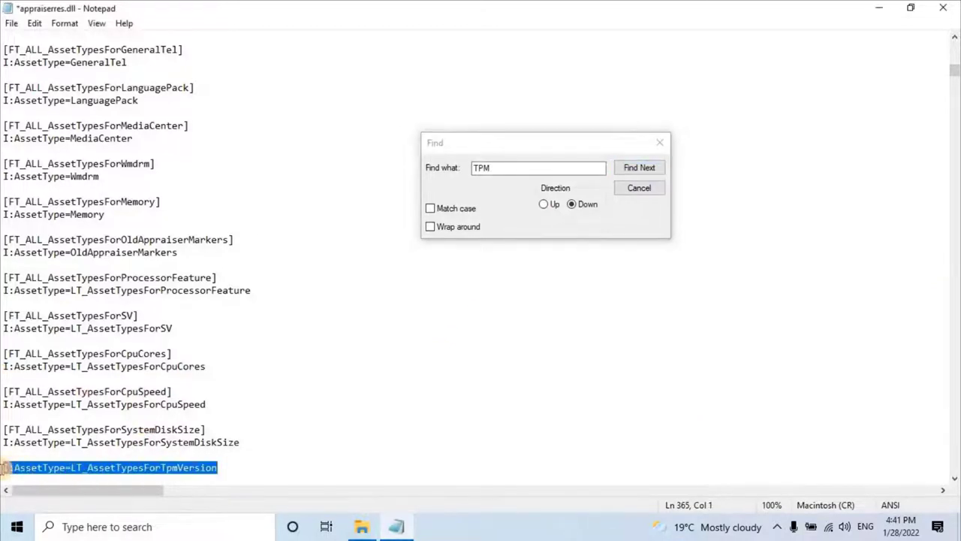
key(BackSpace)
key(BackSpace)
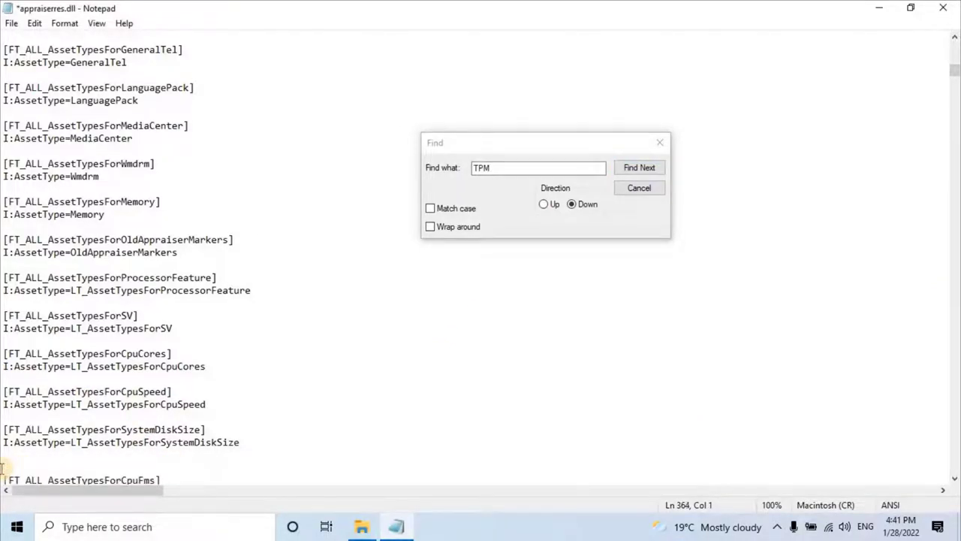
Step through the remaining TPM matches until Notepad reports Cannot find "TPM".
click(639, 168)
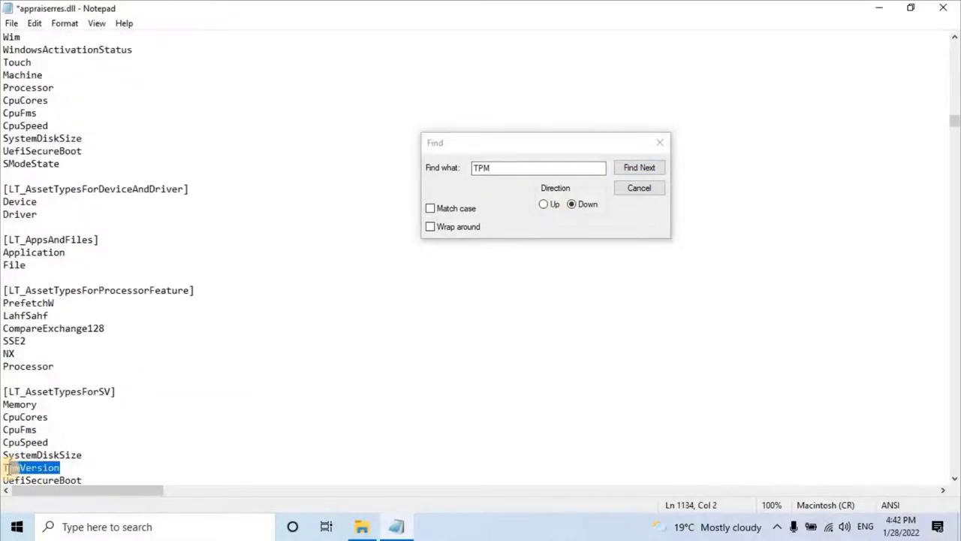
key(F3)
click(639, 168)
click(640, 167)
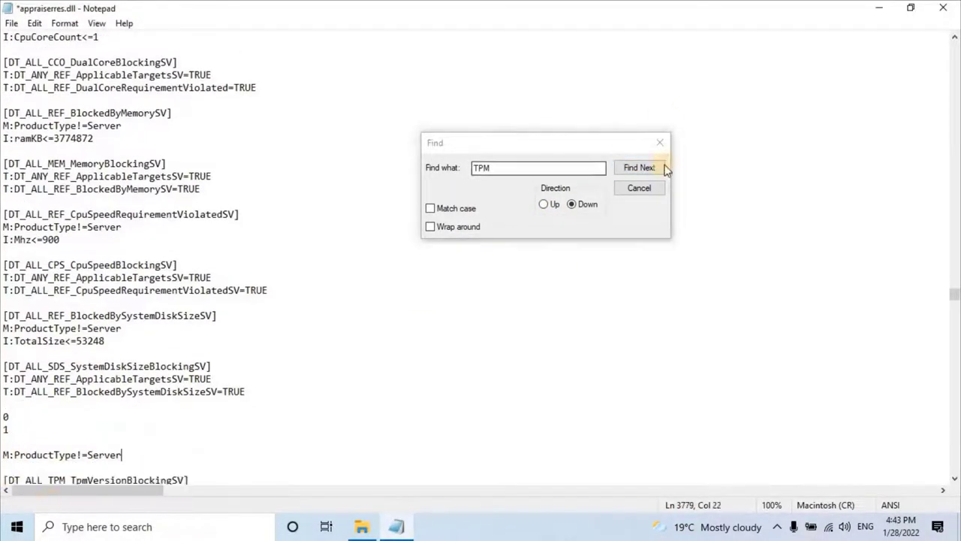
click(664, 169)
click(664, 168)
click(664, 168)
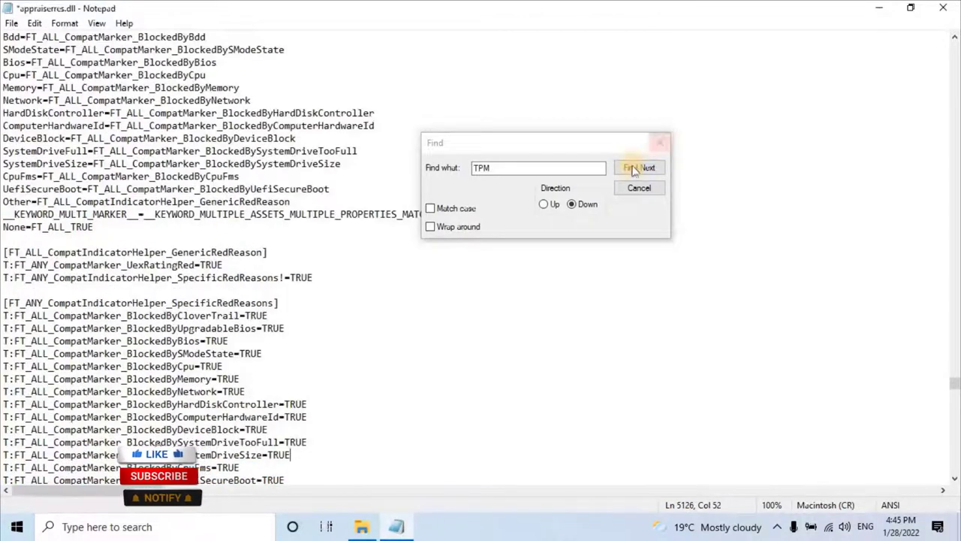
click(634, 170)
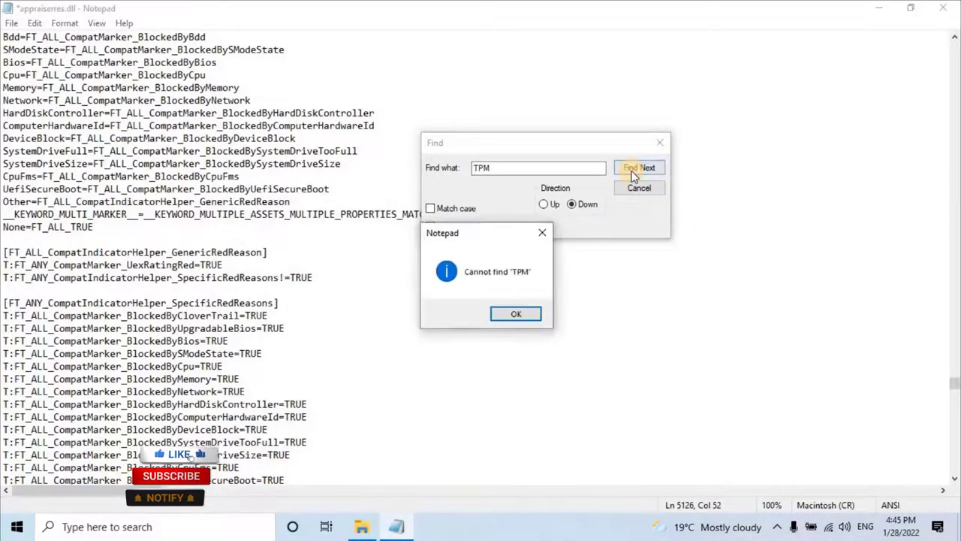
click(516, 313)
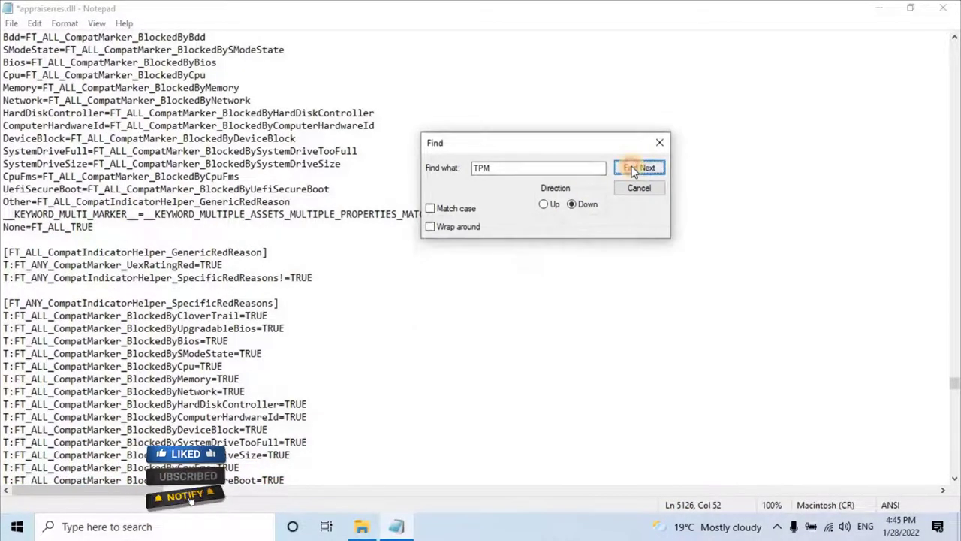
click(633, 170)
click(510, 314)
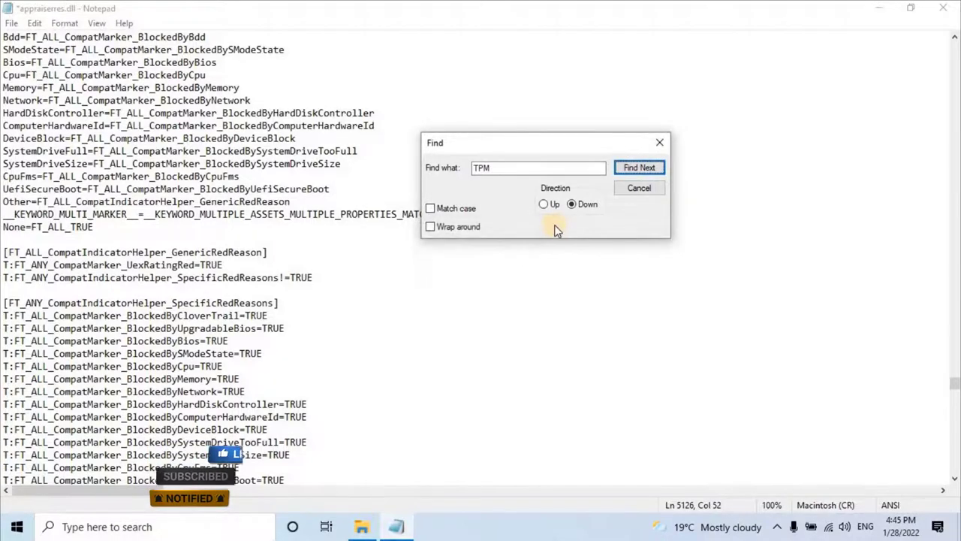
click(540, 166)
drag(516, 167, 458, 172)
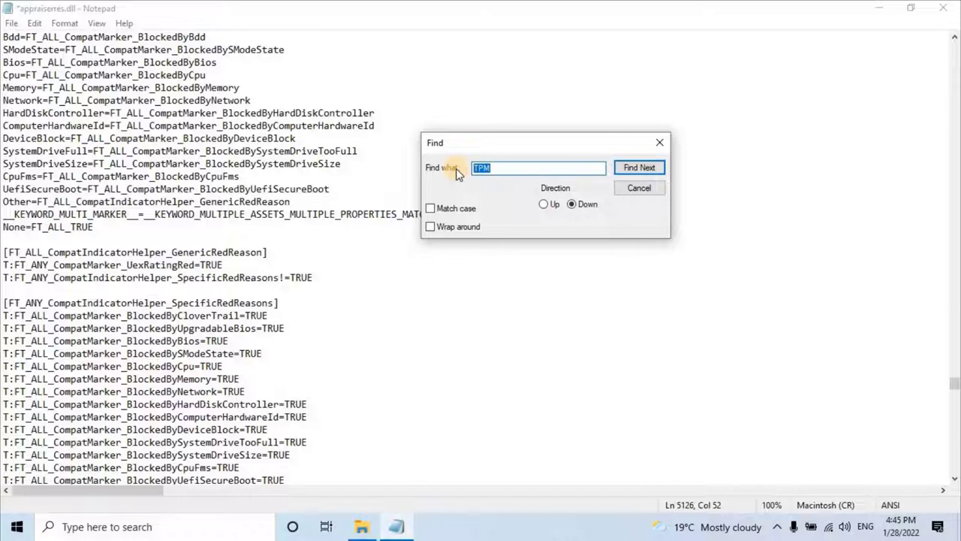
Search for UEFI and delete the BlockedByUefiSecureBoot=TRUE line.
text(UEFI)
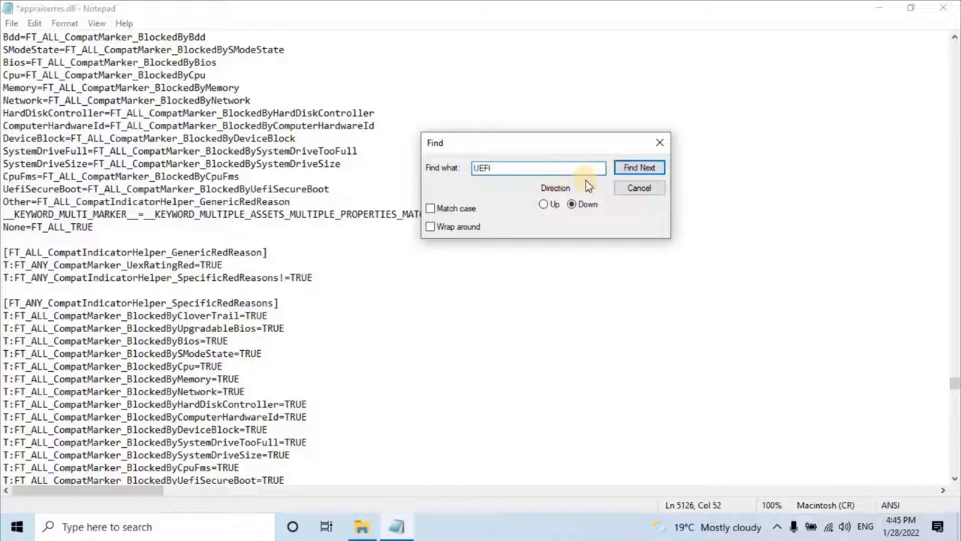
click(639, 167)
scroll(456, 321, down, 10)
drag(4, 100, 92, 365)
drag(286, 75, 3, 76)
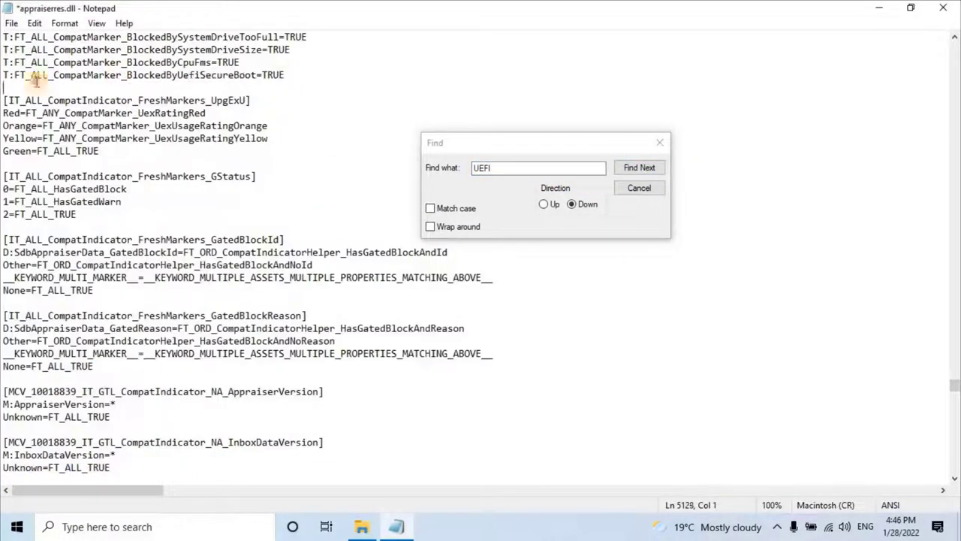
key(BackSpace)
key(BackSpace)
Confirm no UEFI matches remain, then close Notepad saving appraiserres.dll.
click(640, 168)
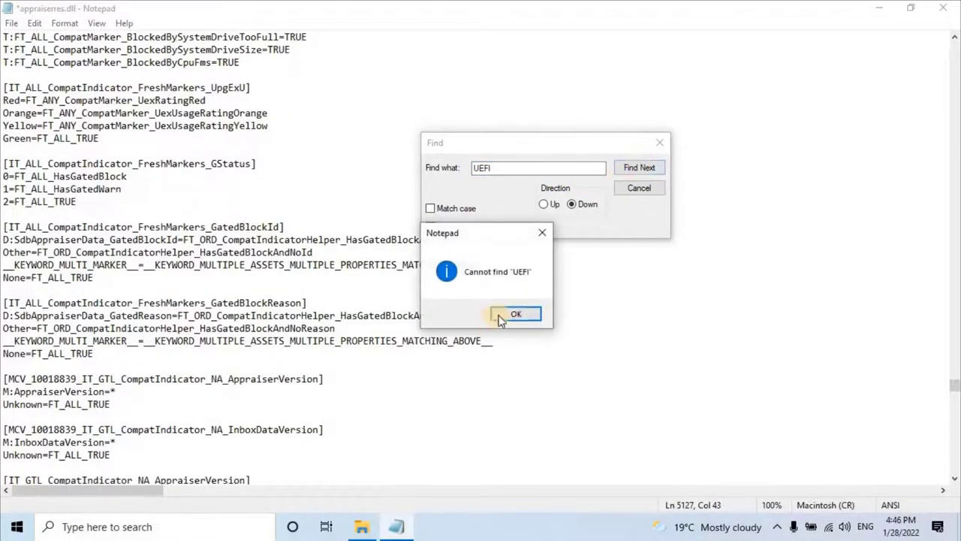
click(516, 314)
click(637, 168)
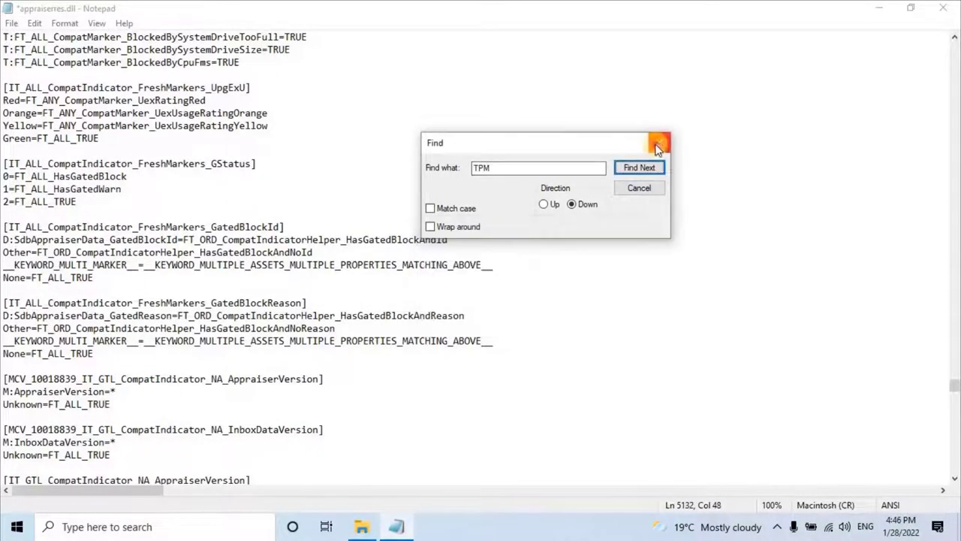
click(660, 142)
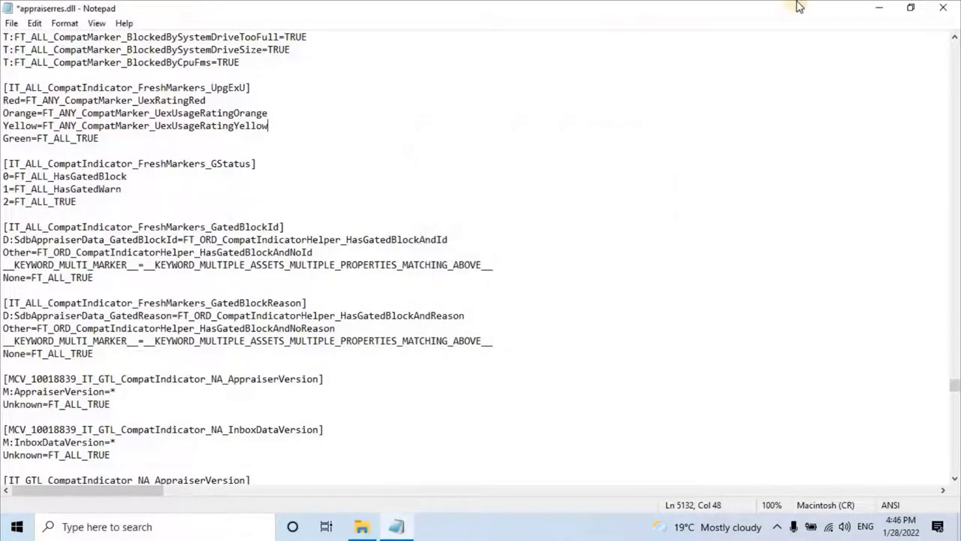
click(943, 7)
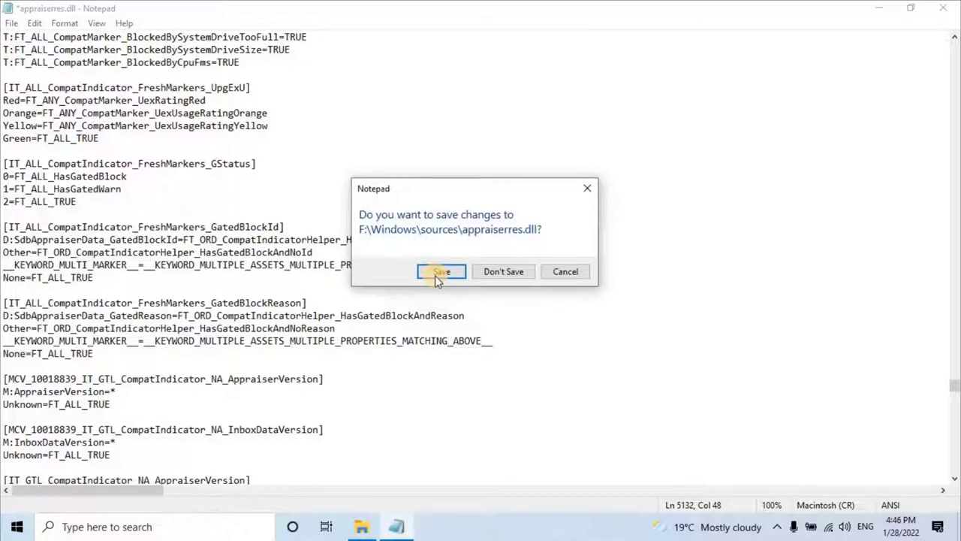
click(438, 276)
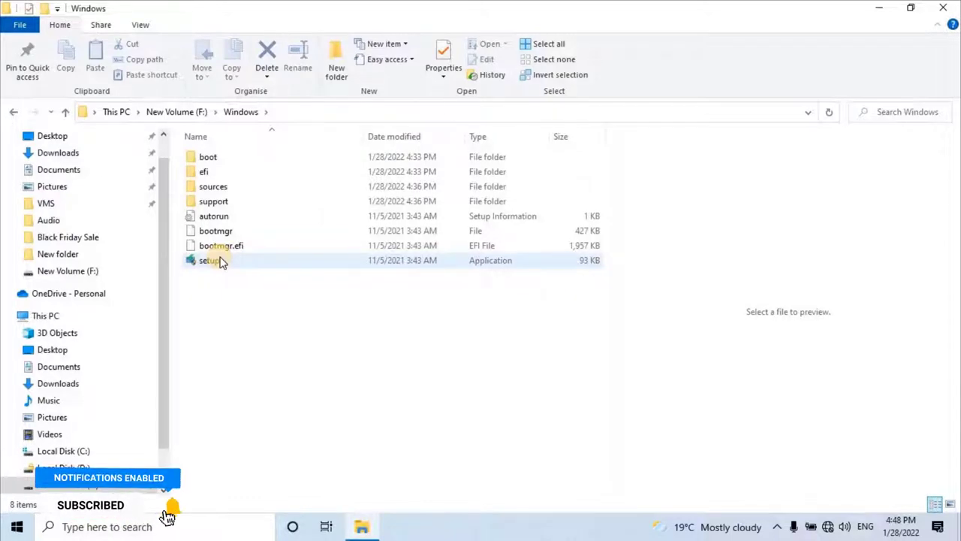
Run setup from the F:\Windows folder as administrator.
click(220, 261)
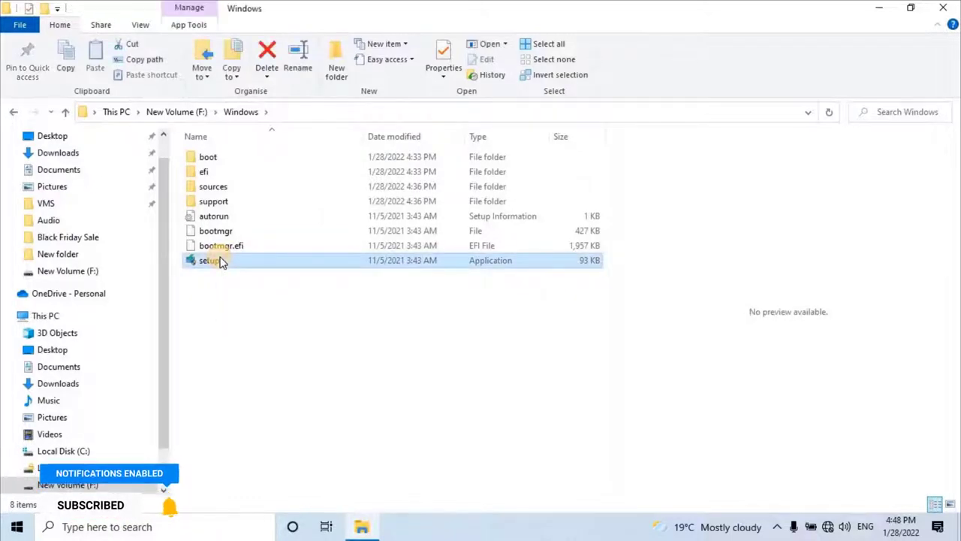
right_click(220, 260)
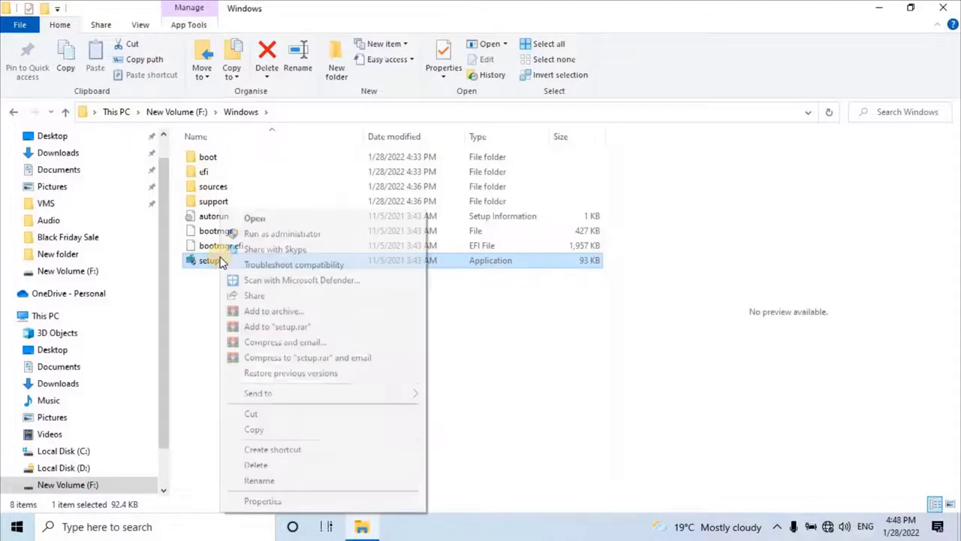
click(281, 236)
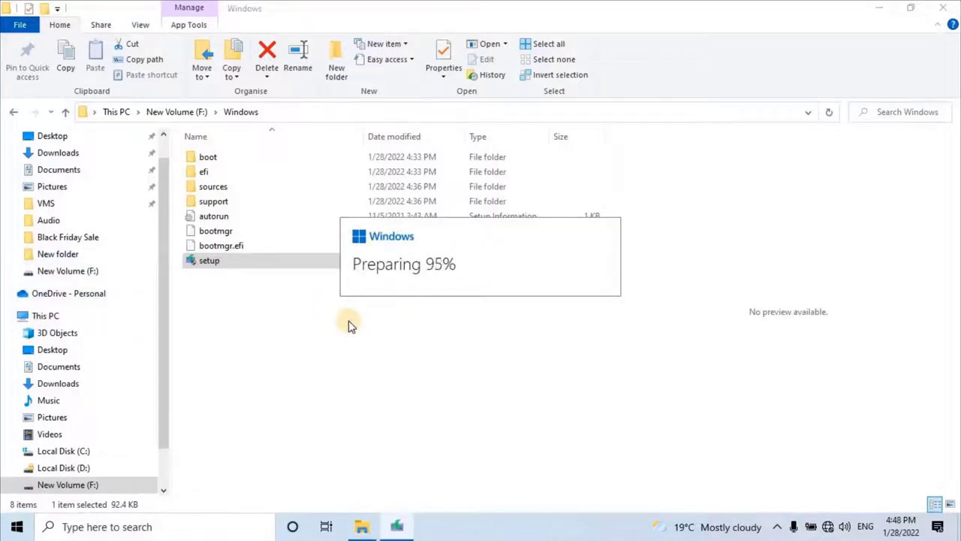
Accept the licence terms and install Windows 11 Home Single Language, keeping files and apps.
click(664, 423)
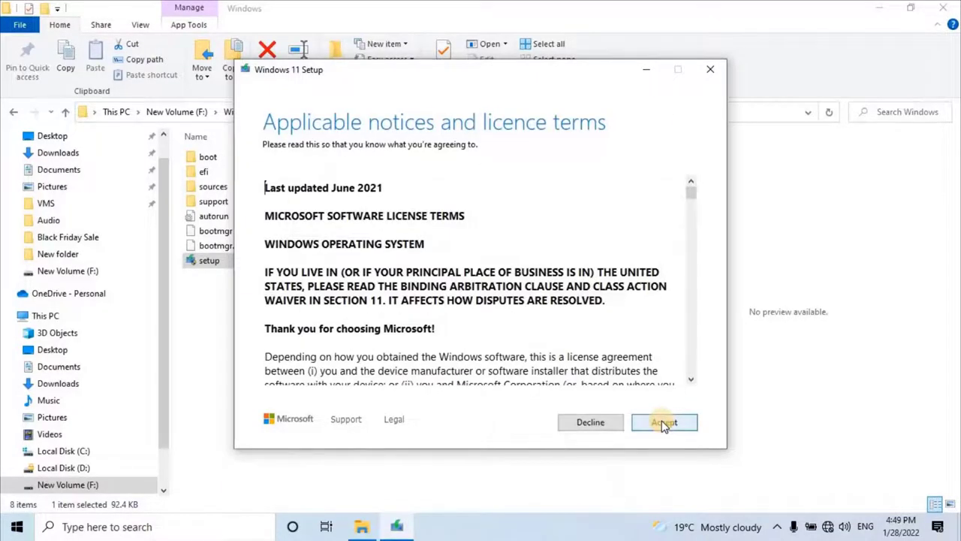
click(665, 423)
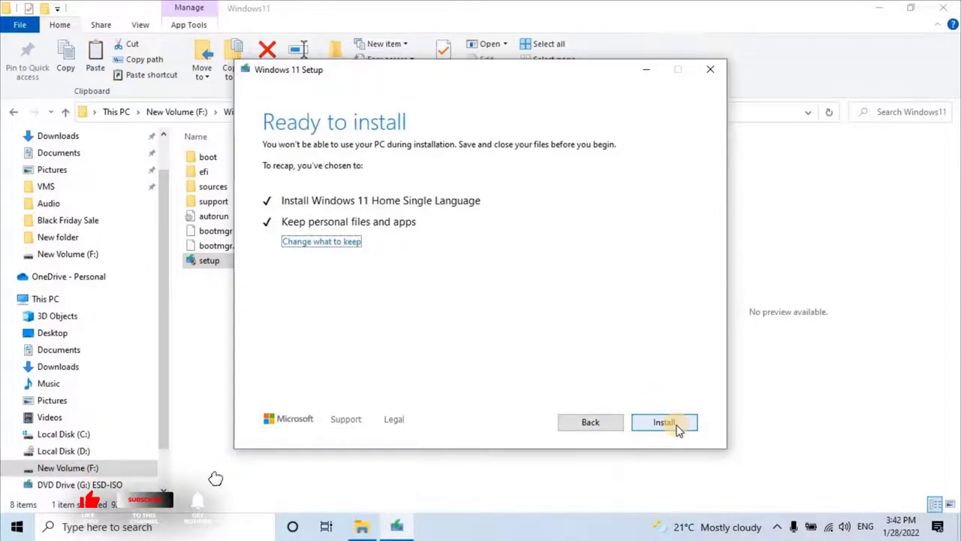
click(677, 426)
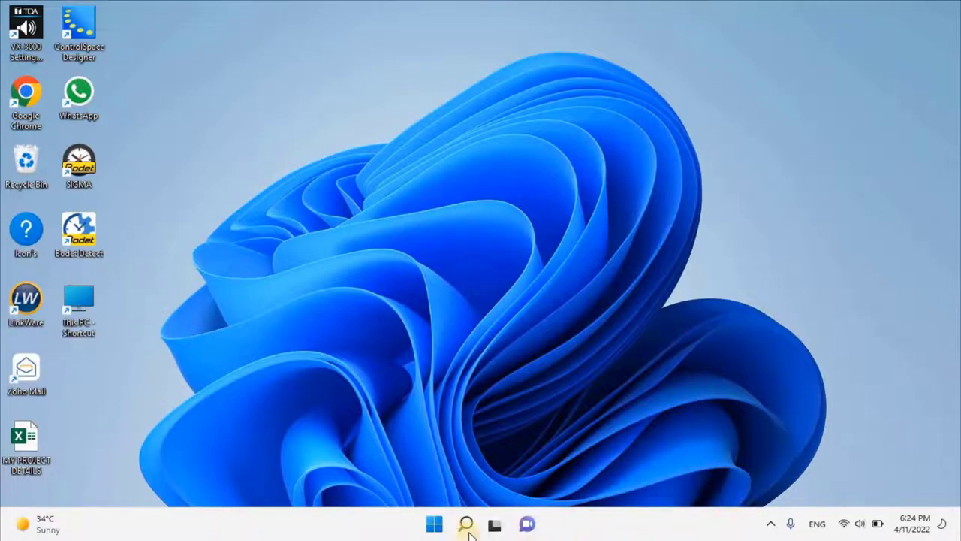
click(436, 526)
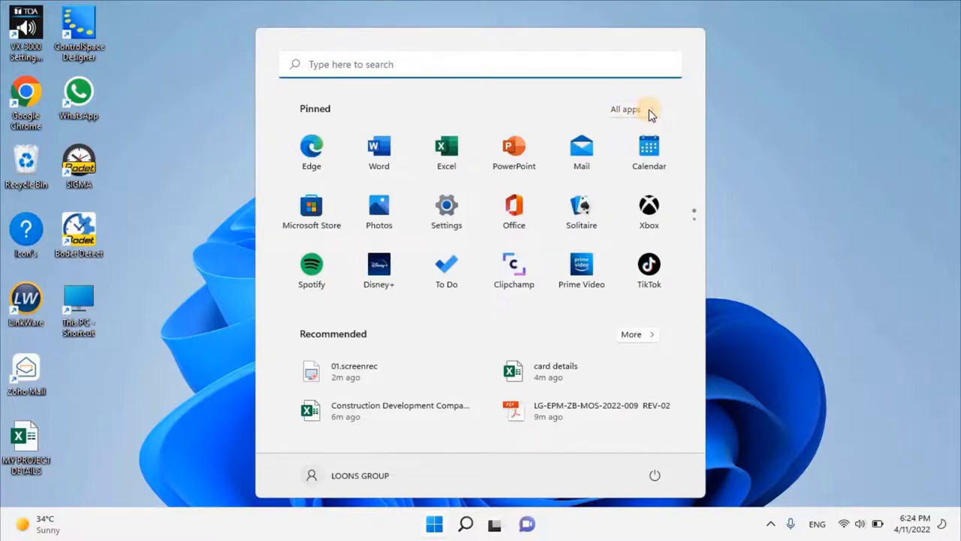
click(651, 115)
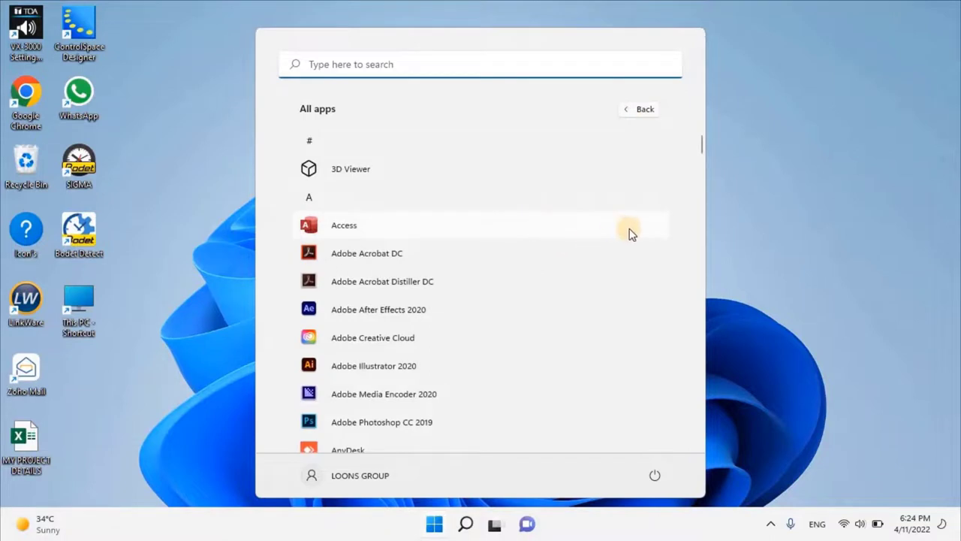
scroll(630, 234, down, 2)
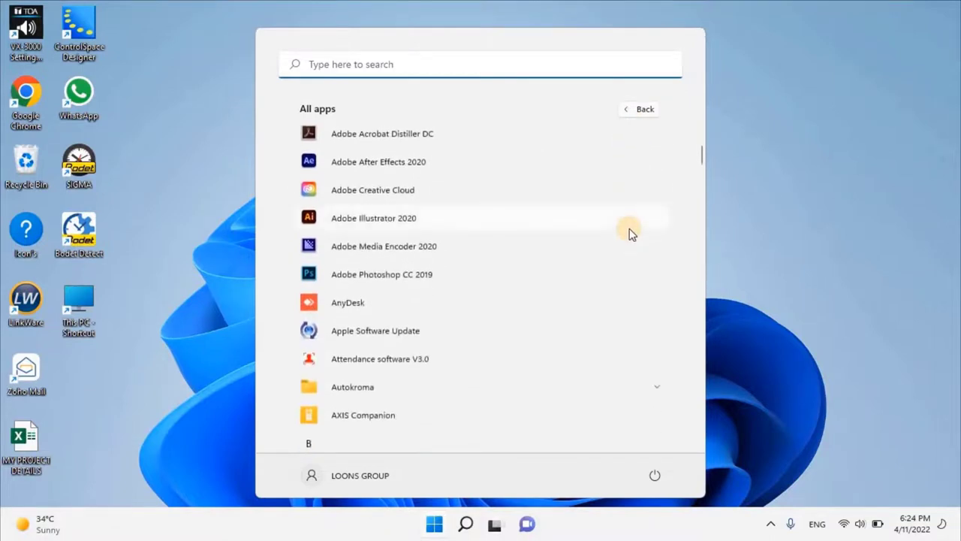
scroll(629, 234, down, 2)
scroll(630, 234, down, 6)
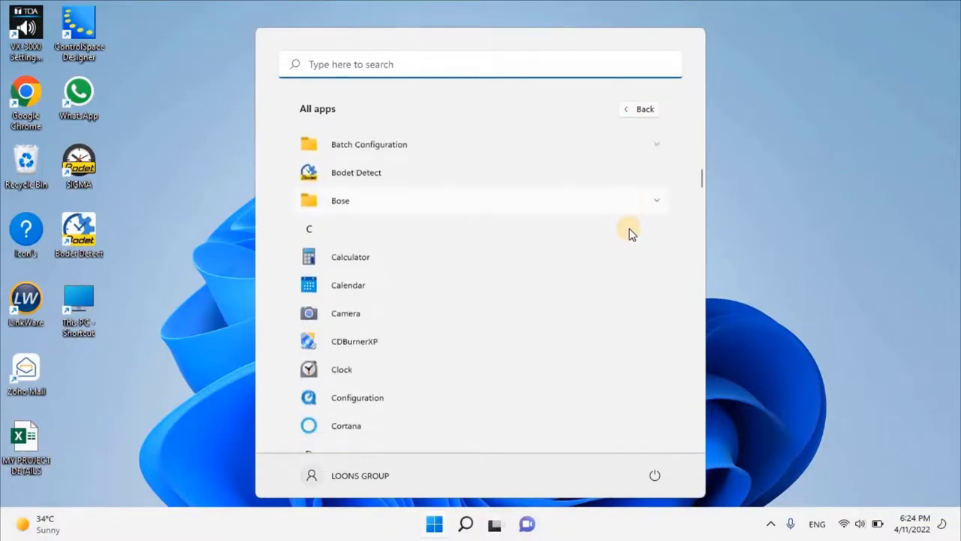
scroll(629, 233, down, 5)
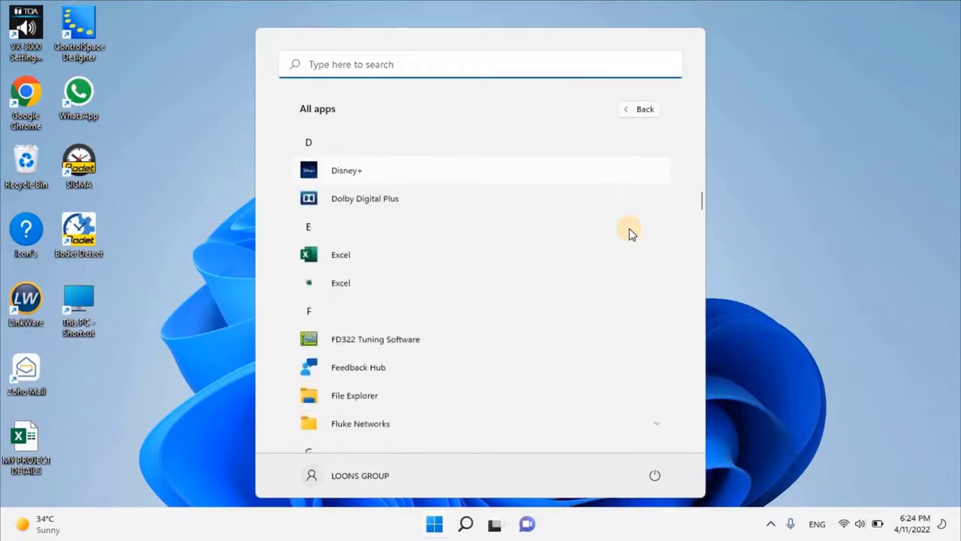